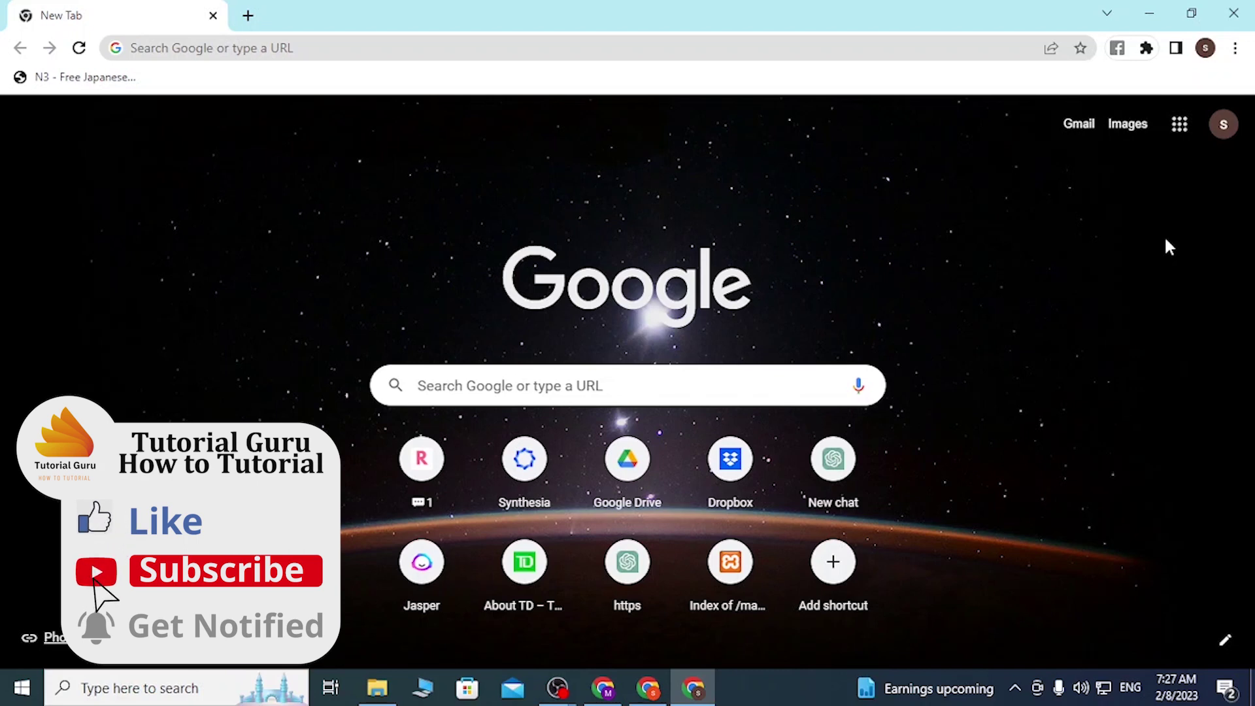
Load terabox.com in Chrome to reach the TeraBox home page and its login panel
left_click(688, 49)
type("terabox")
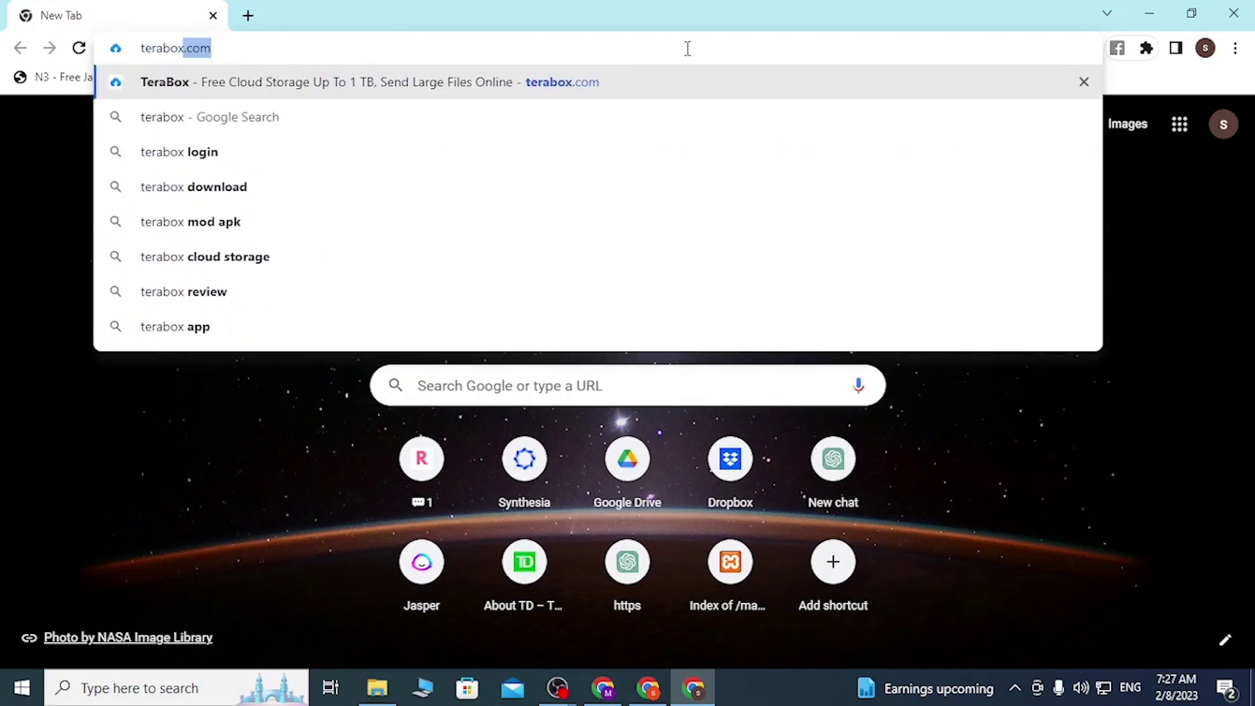
type(".com")
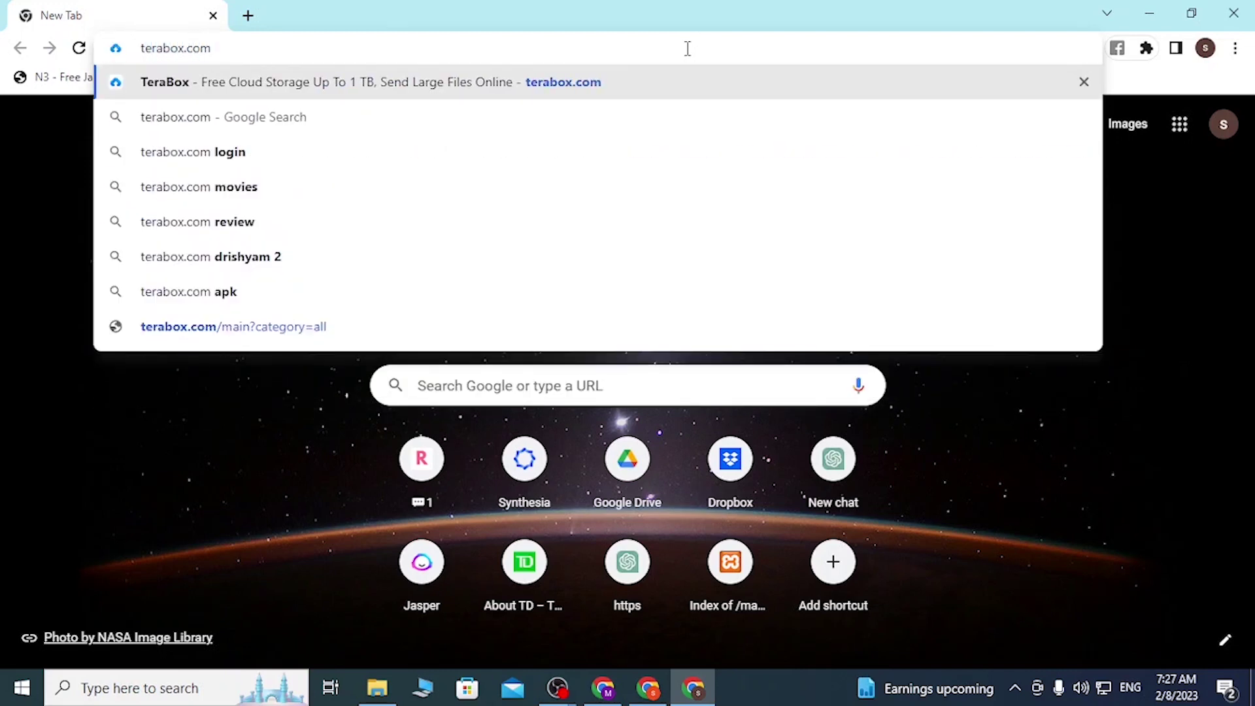
key("Return")
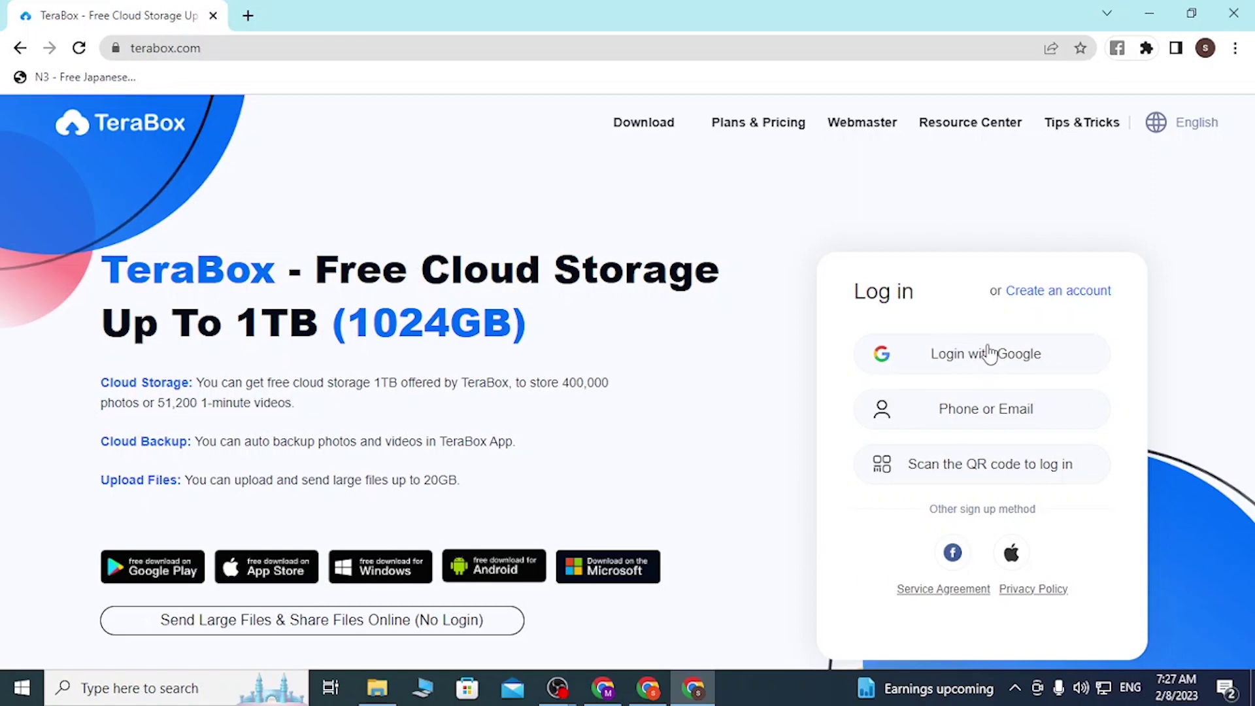
Start the Google, Facebook and Apple sign-ins and view the Facebook and Apple ID pages
left_click(991, 368)
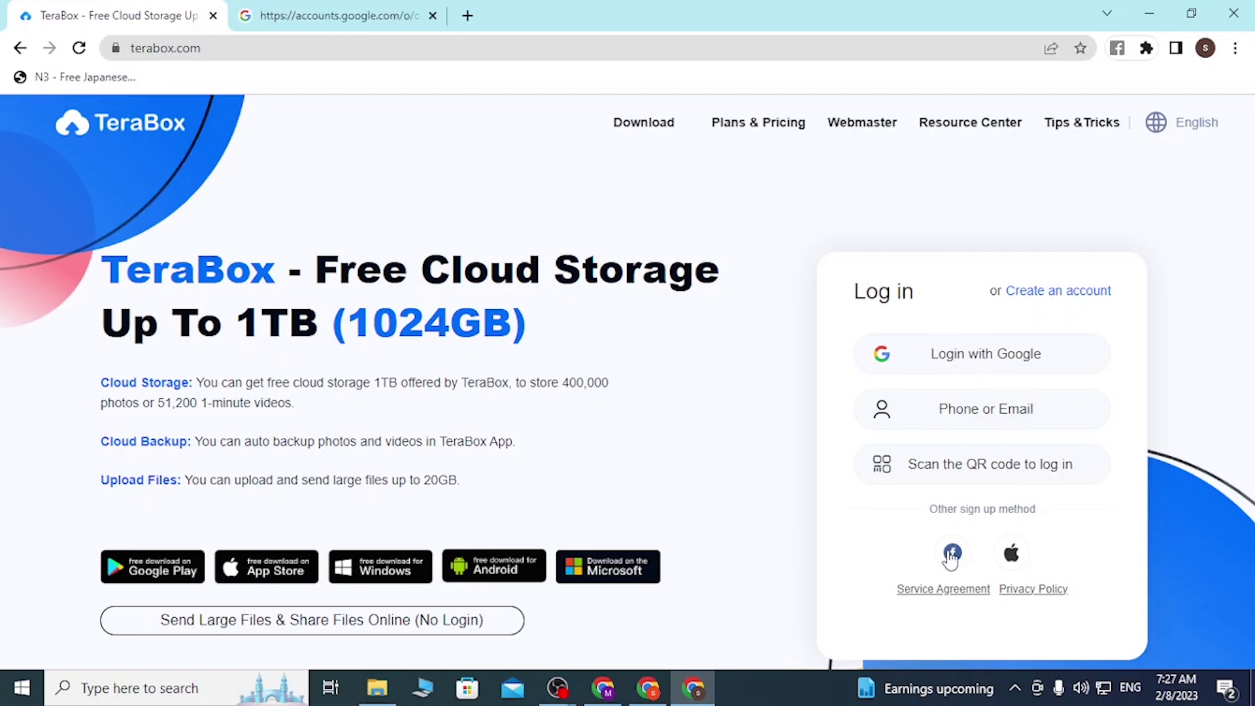
left_click(1010, 553)
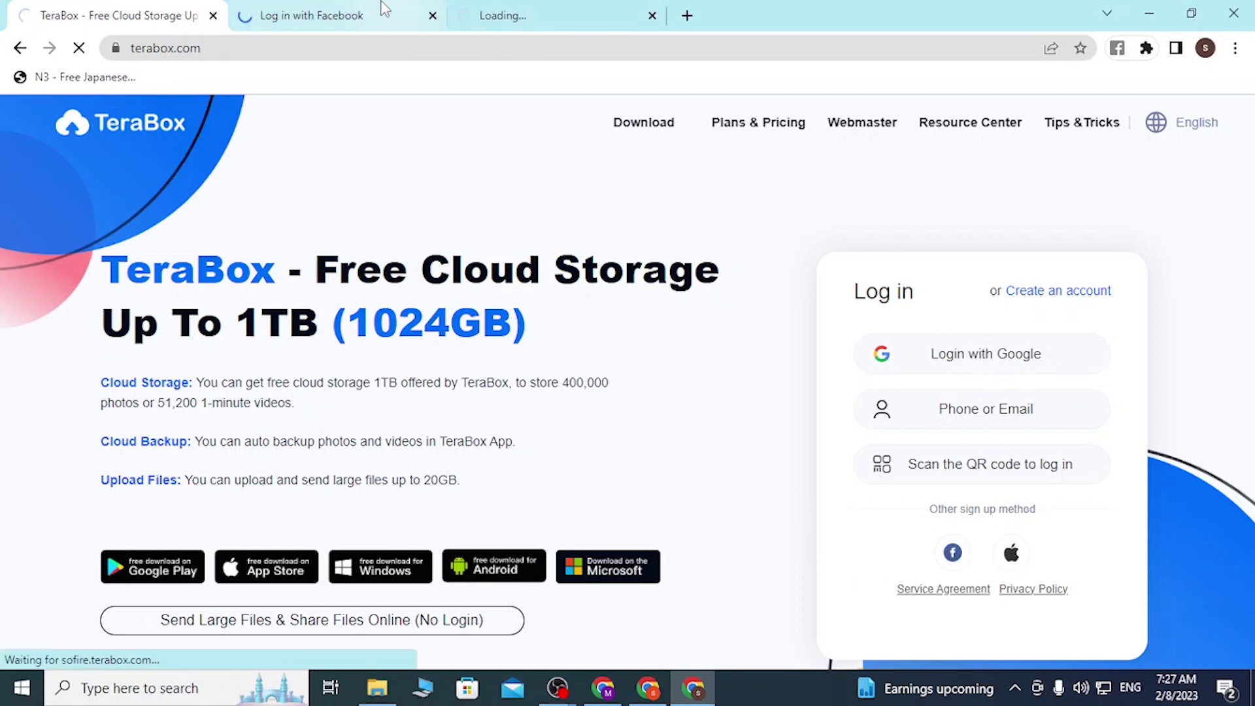
left_click(350, 10)
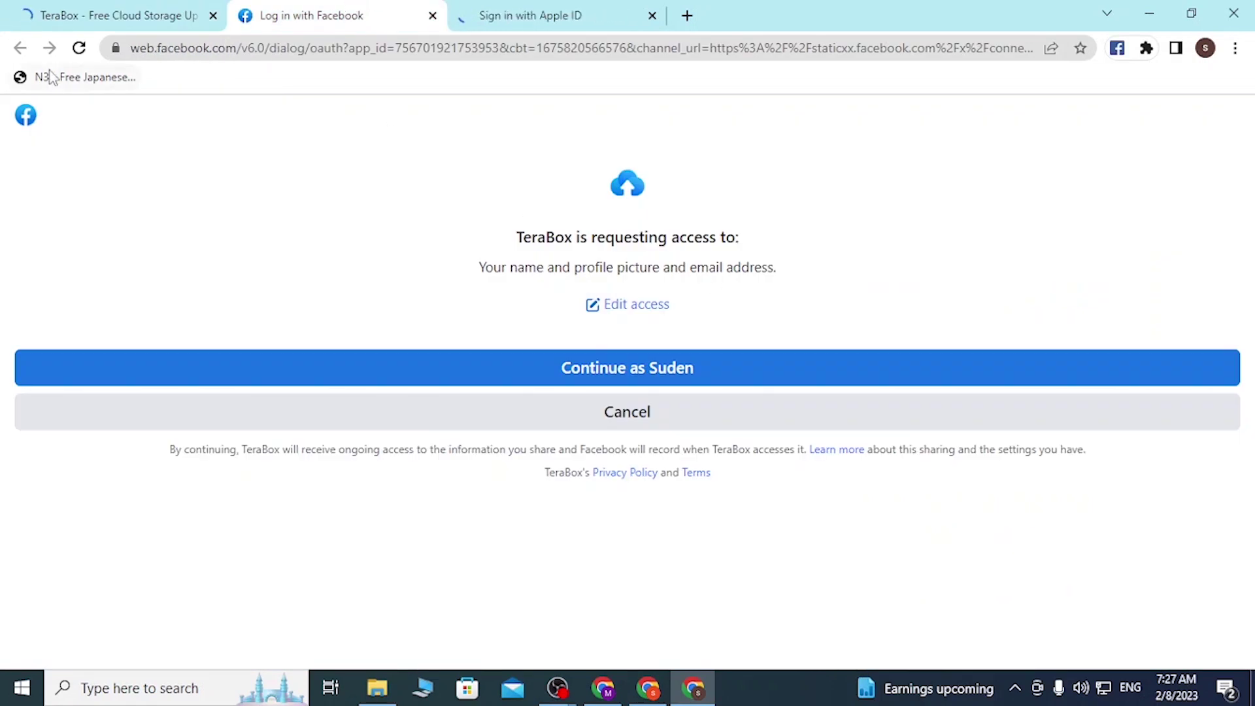
left_click(484, 16)
Compare the TeraBox, Facebook and Apple ID tabs, then reload TeraBox's login page with Ctrl+1
left_click(115, 15)
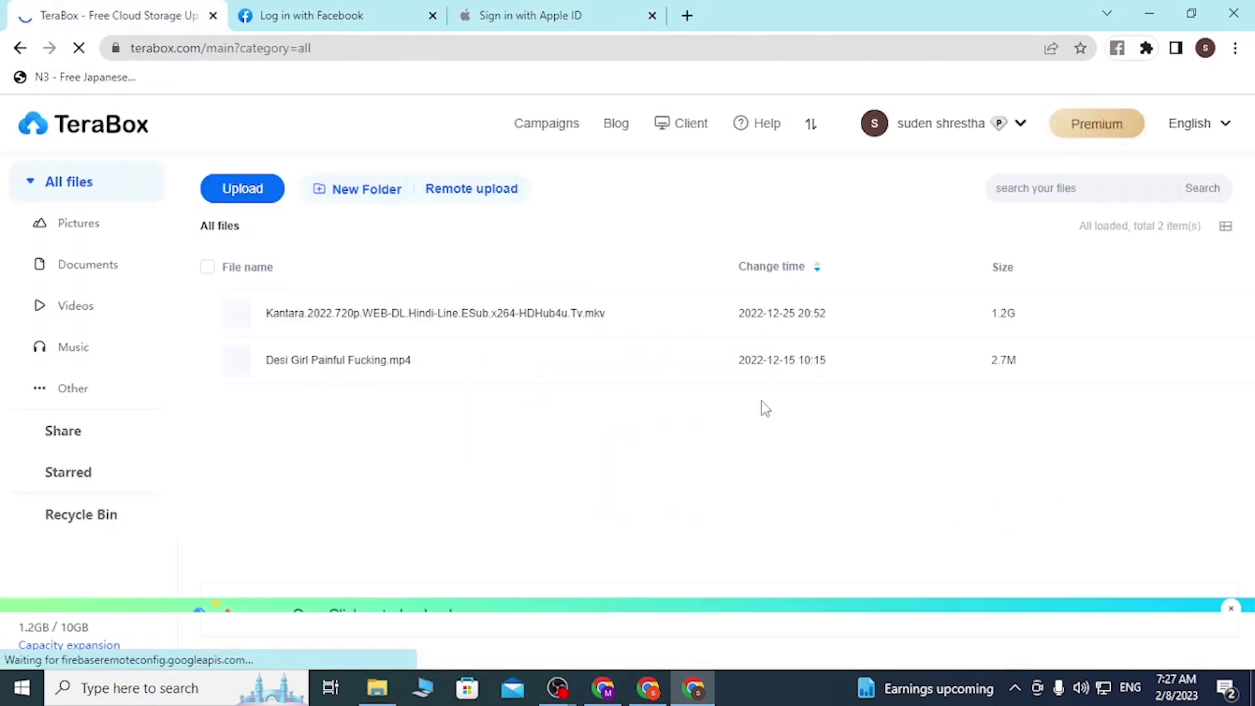
left_click(1042, 357)
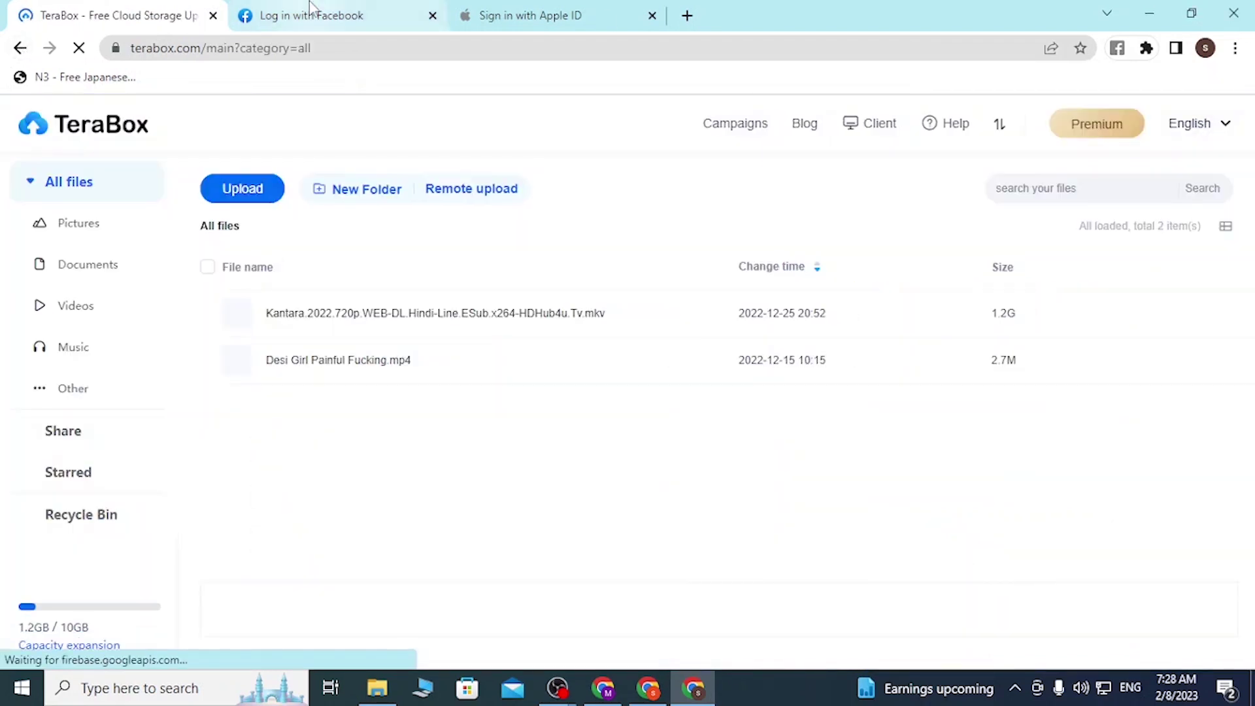
left_click(304, 13)
left_click(569, 14)
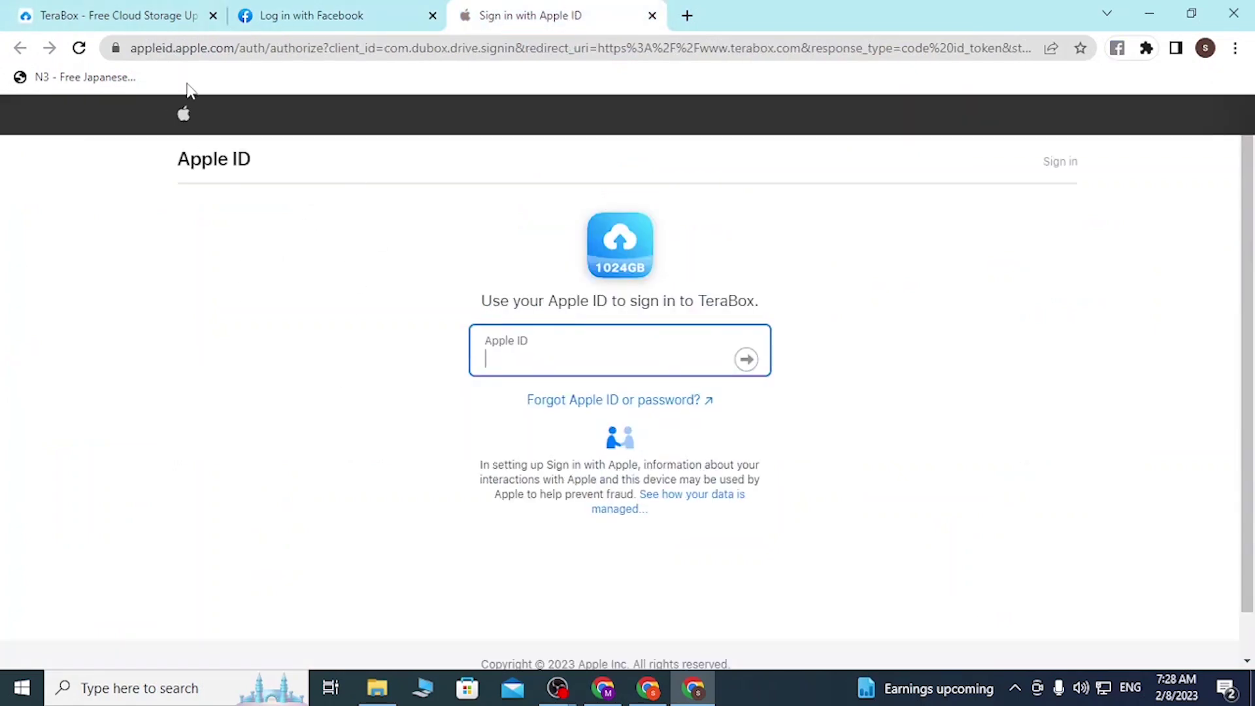
left_click(167, 15)
left_click(281, 14)
key("ctrl+1")
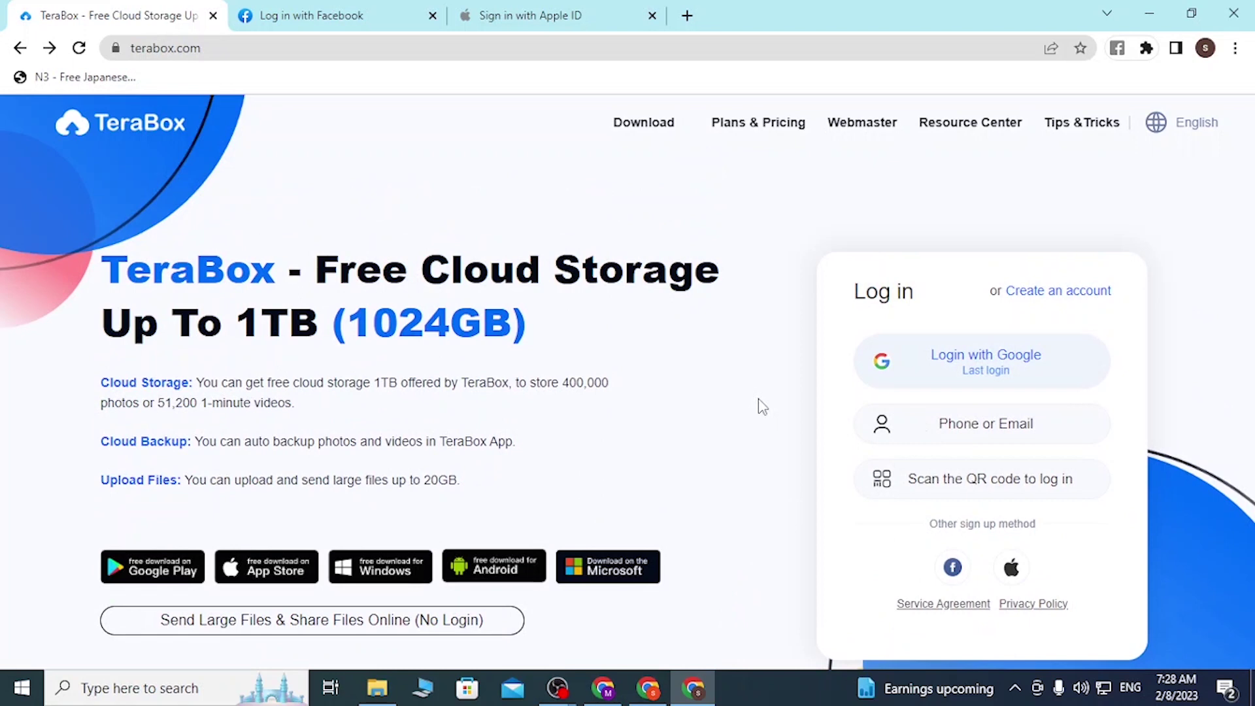
Close the Log in with Facebook and Sign in with Apple ID tabs
left_click(432, 15)
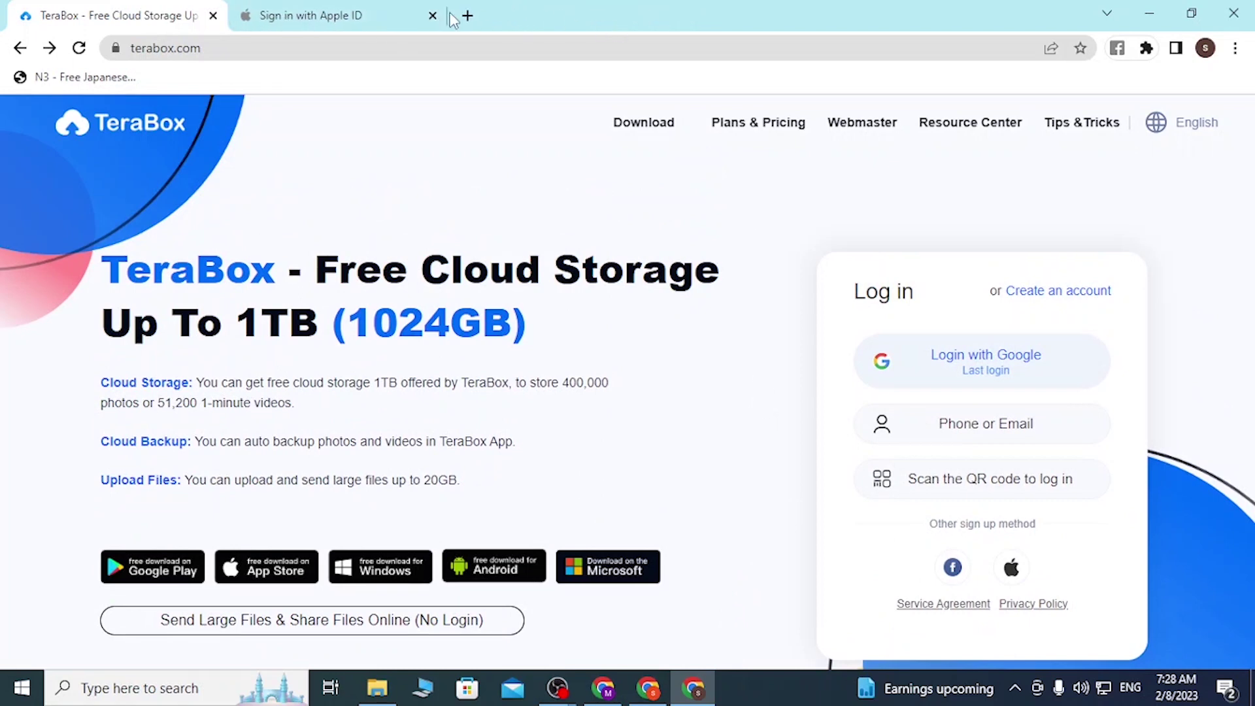
left_click(432, 15)
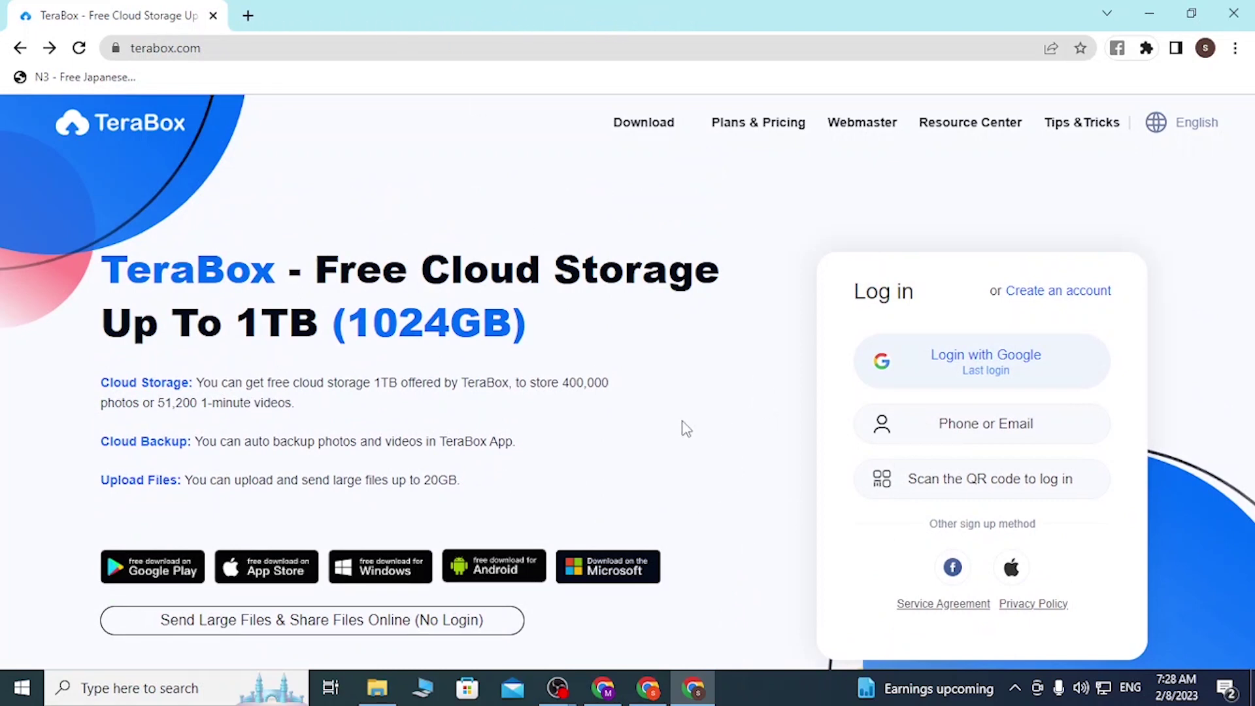
Open the Phone or Email form, try the Email tab, then enter a phone number under Phone
left_click(936, 435)
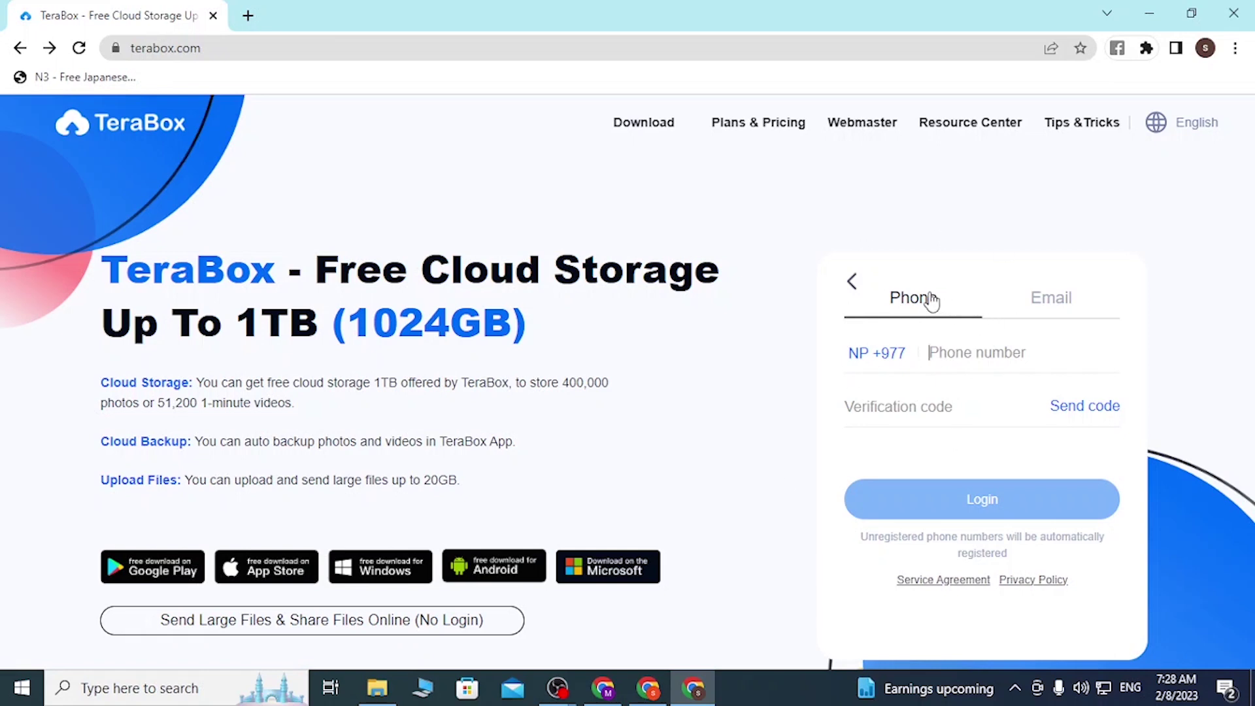
left_click(1077, 305)
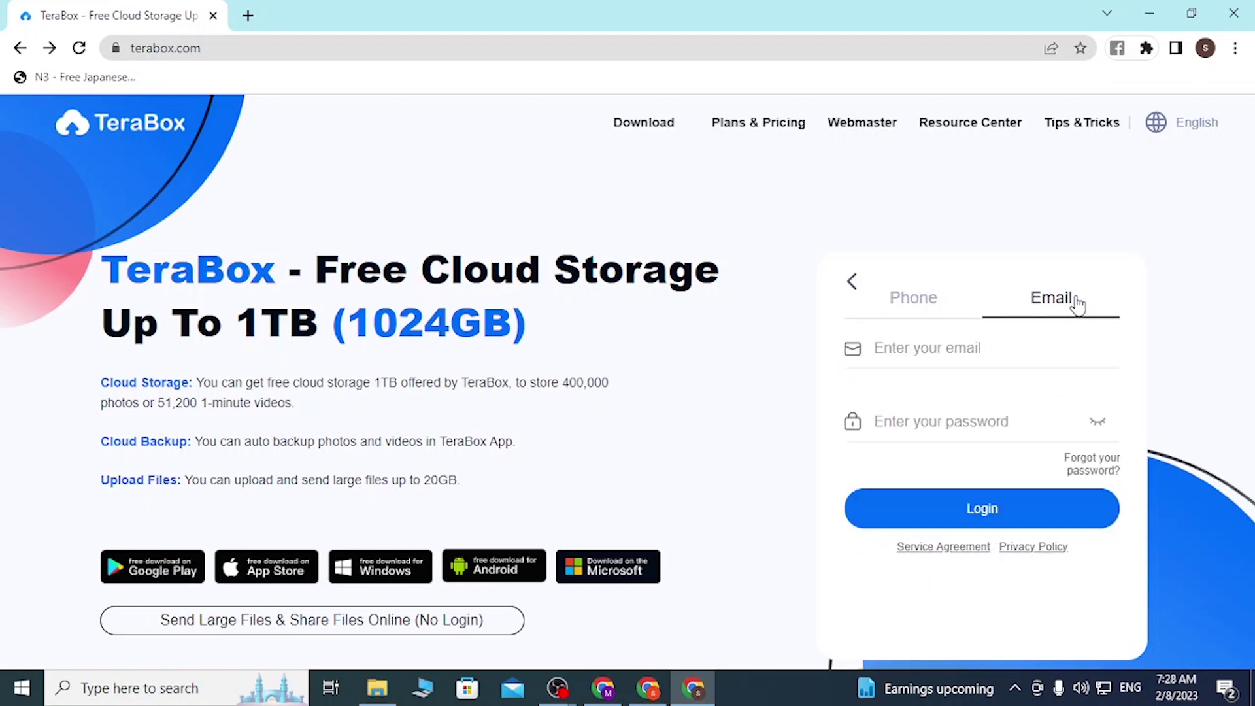
left_click(951, 310)
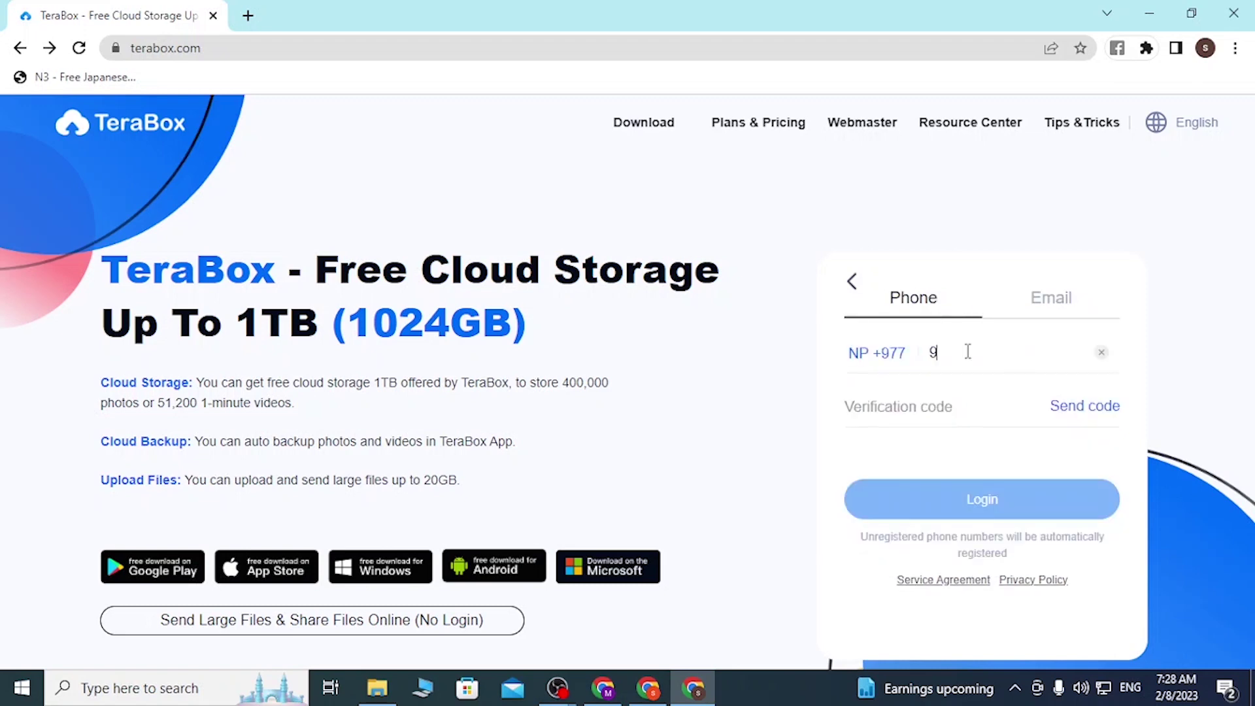
Select the entered phone number, then move into the verification code field
left_click_drag(1030, 354, 894, 364)
left_click_drag(1055, 352, 853, 359)
left_click(780, 413)
double_click(1038, 364)
left_click(914, 408)
On the Email tab, enter the account's e-mail address and its password
left_click(1053, 302)
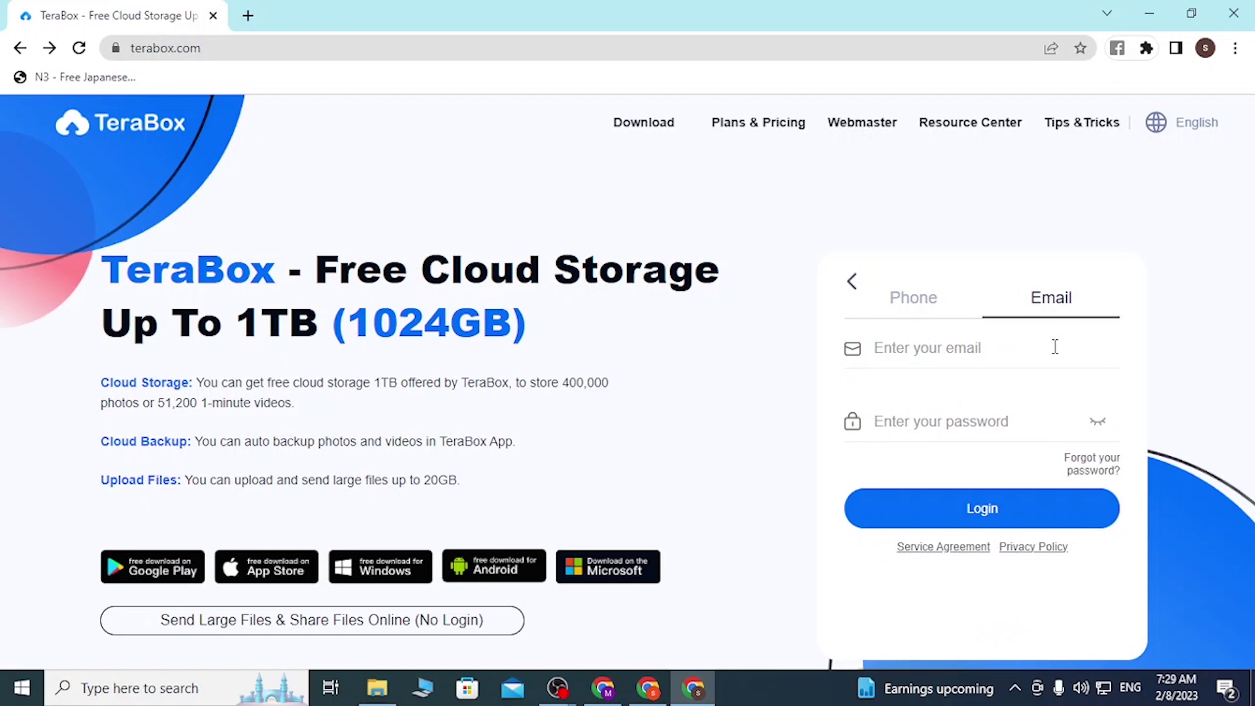
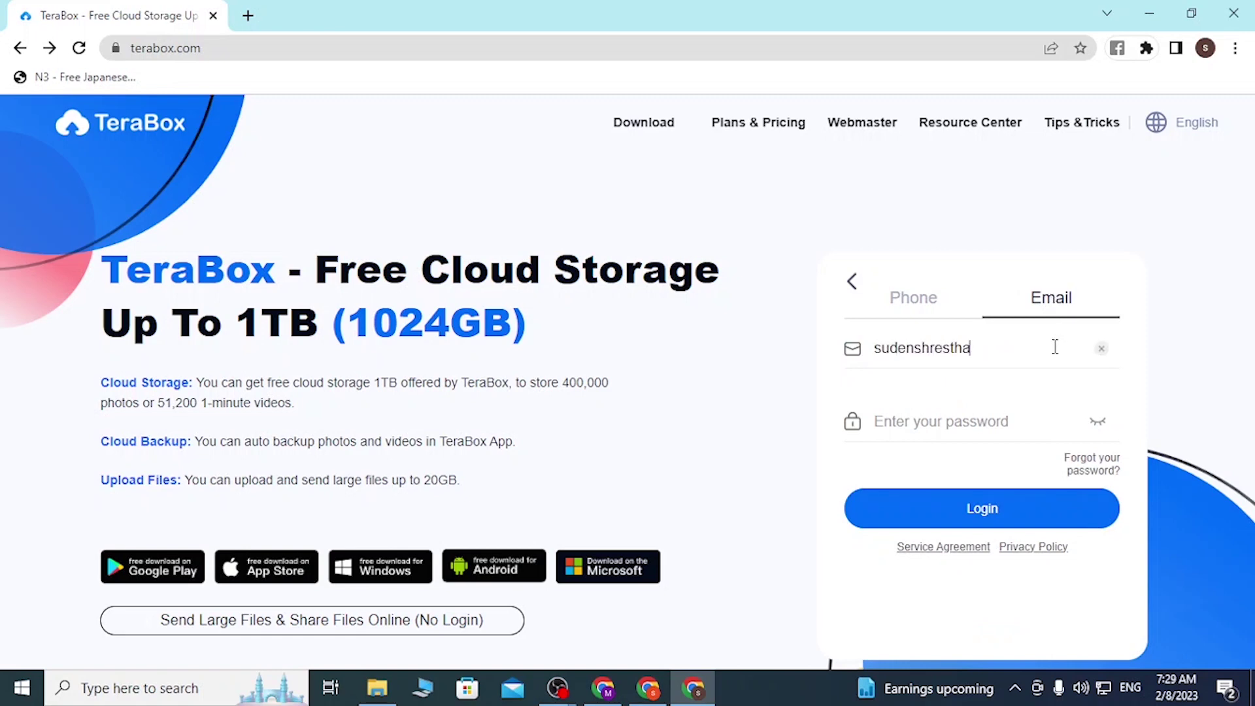
key("Tab")
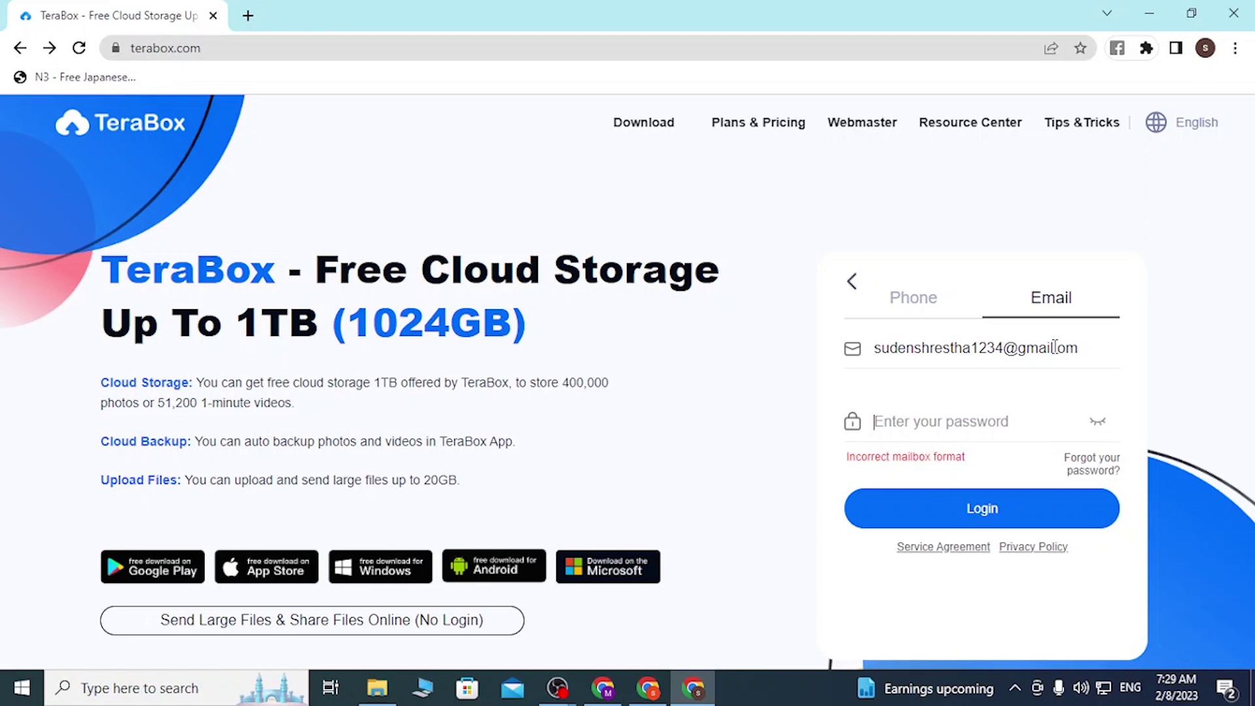
type("•••••••••••••")
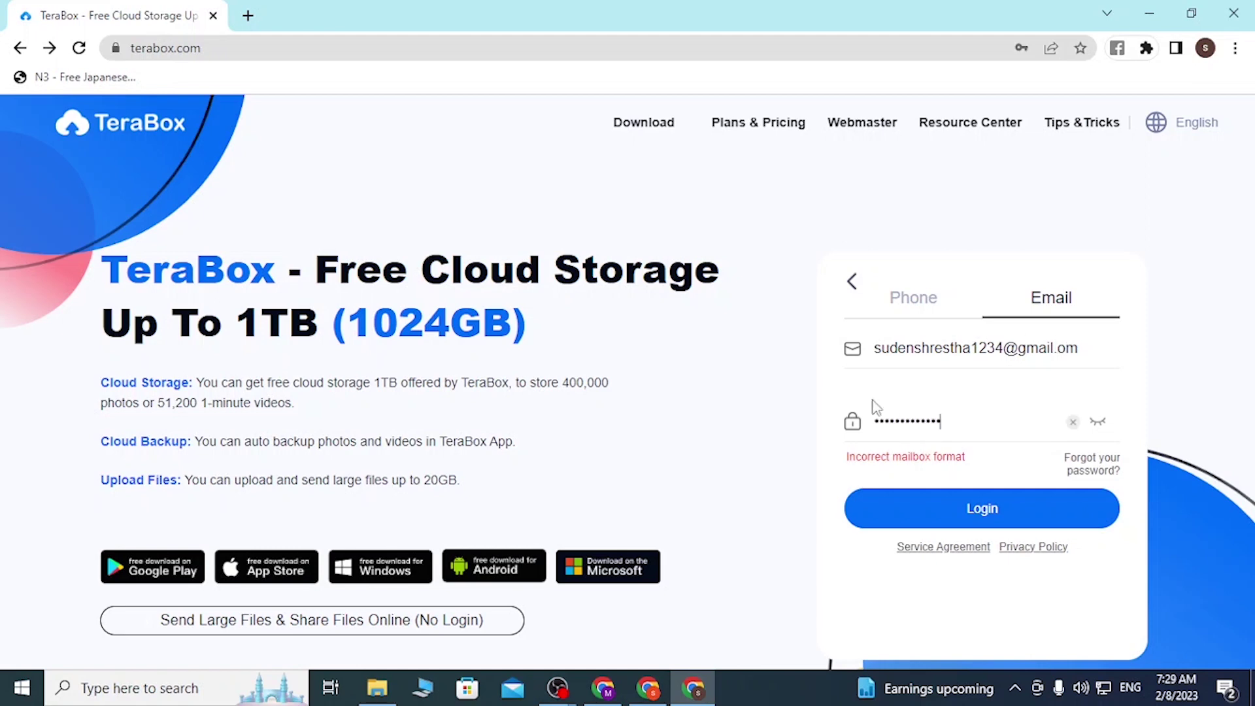
Check the entries by selecting the e-mail address and the masked password
left_click(1057, 349)
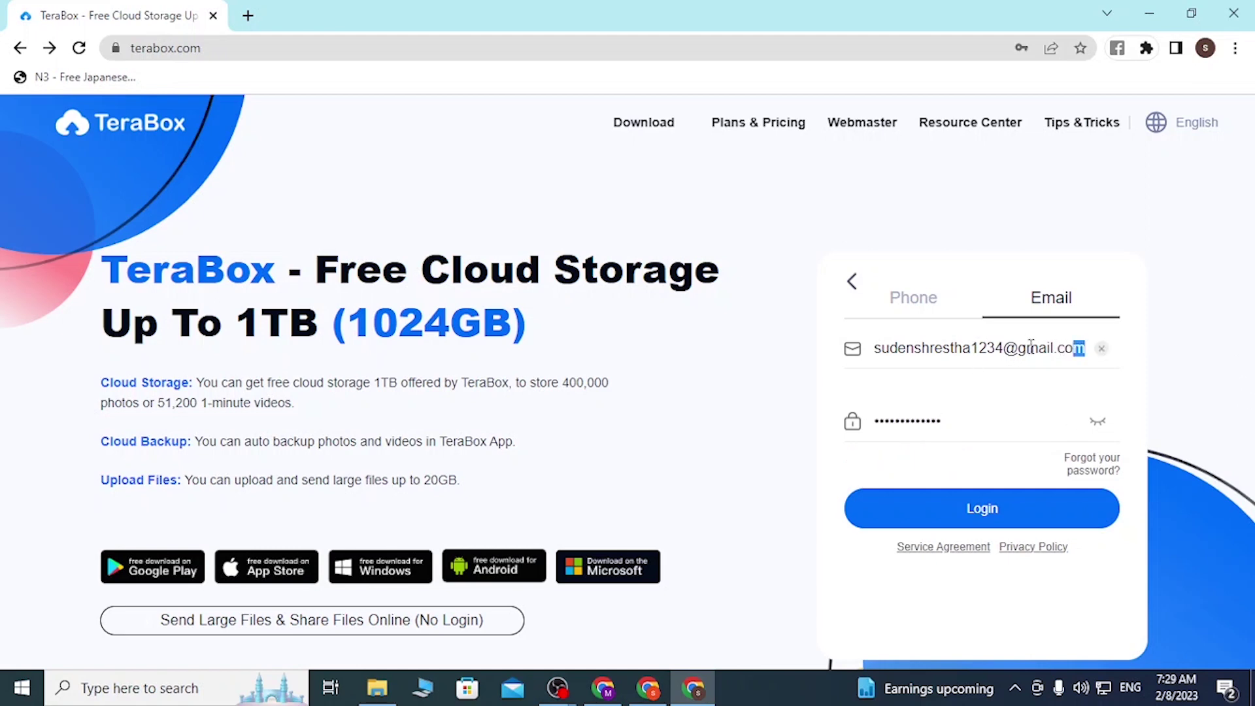
triple_click(1102, 348)
left_click(931, 422)
double_click(931, 421)
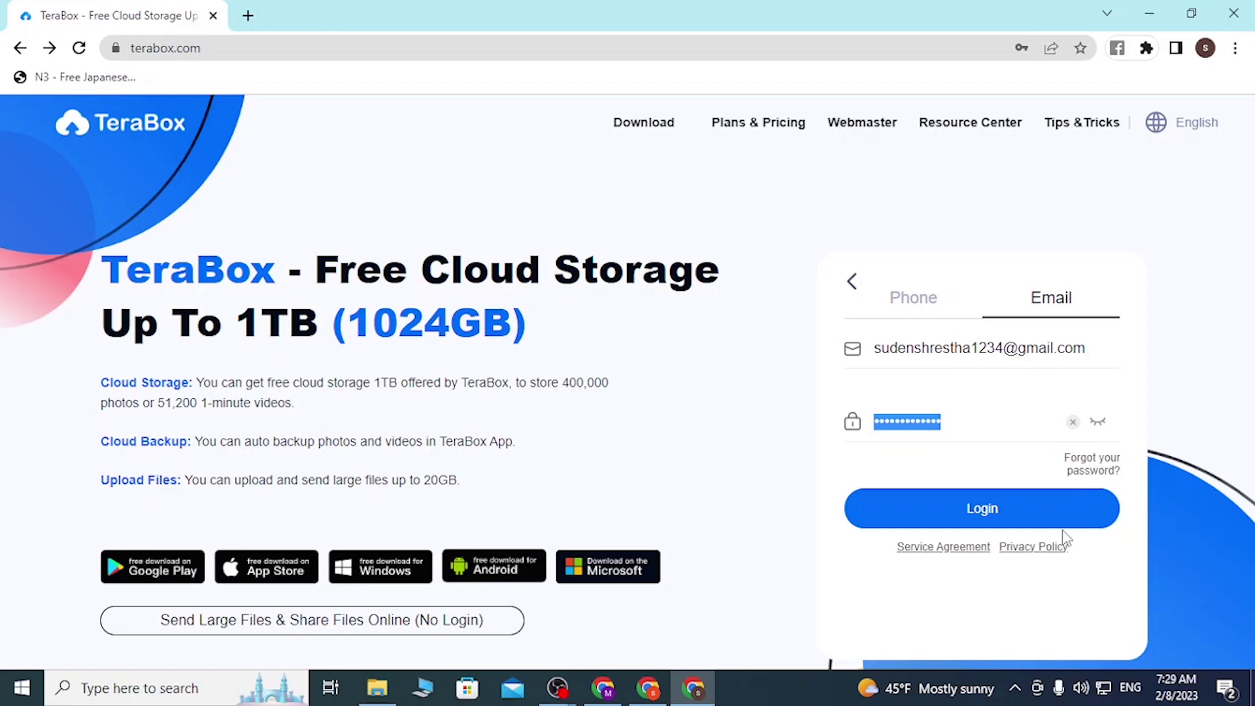
left_click_drag(1102, 341, 802, 316)
double_click(998, 426)
Return to the login options, show the QR code sign-in, and dismiss Chrome's save-password prompt
left_click(853, 286)
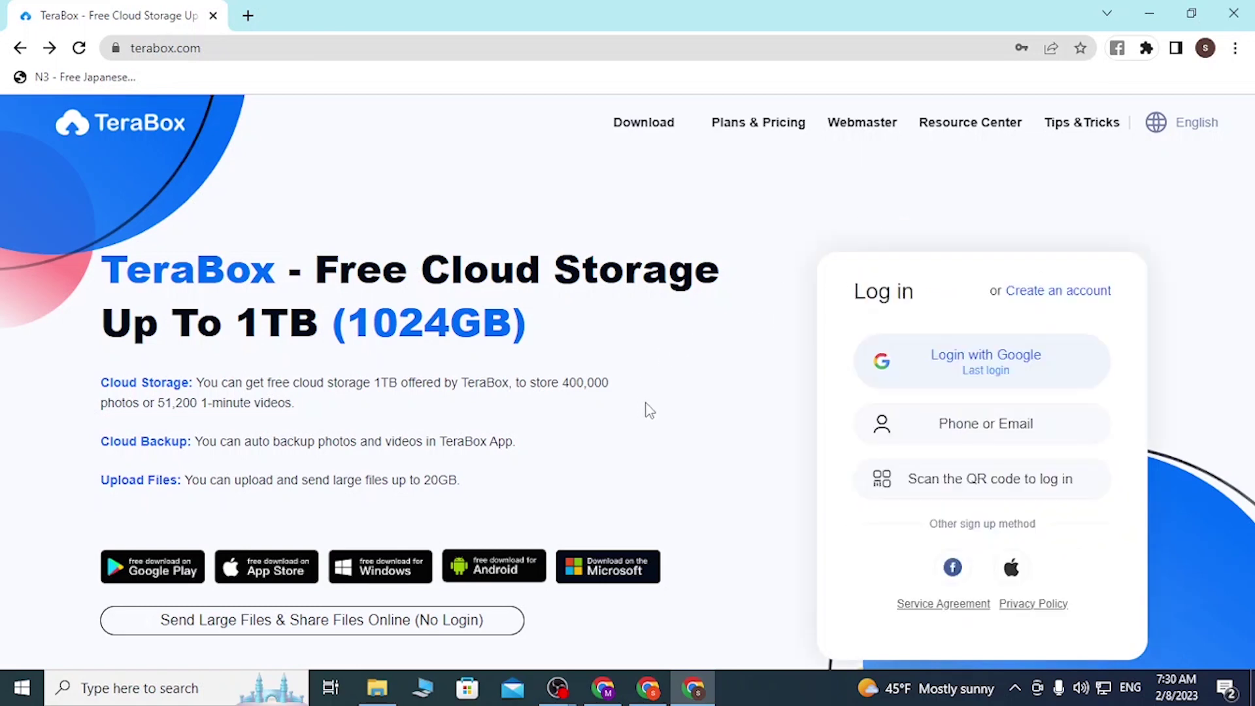
left_click(975, 479)
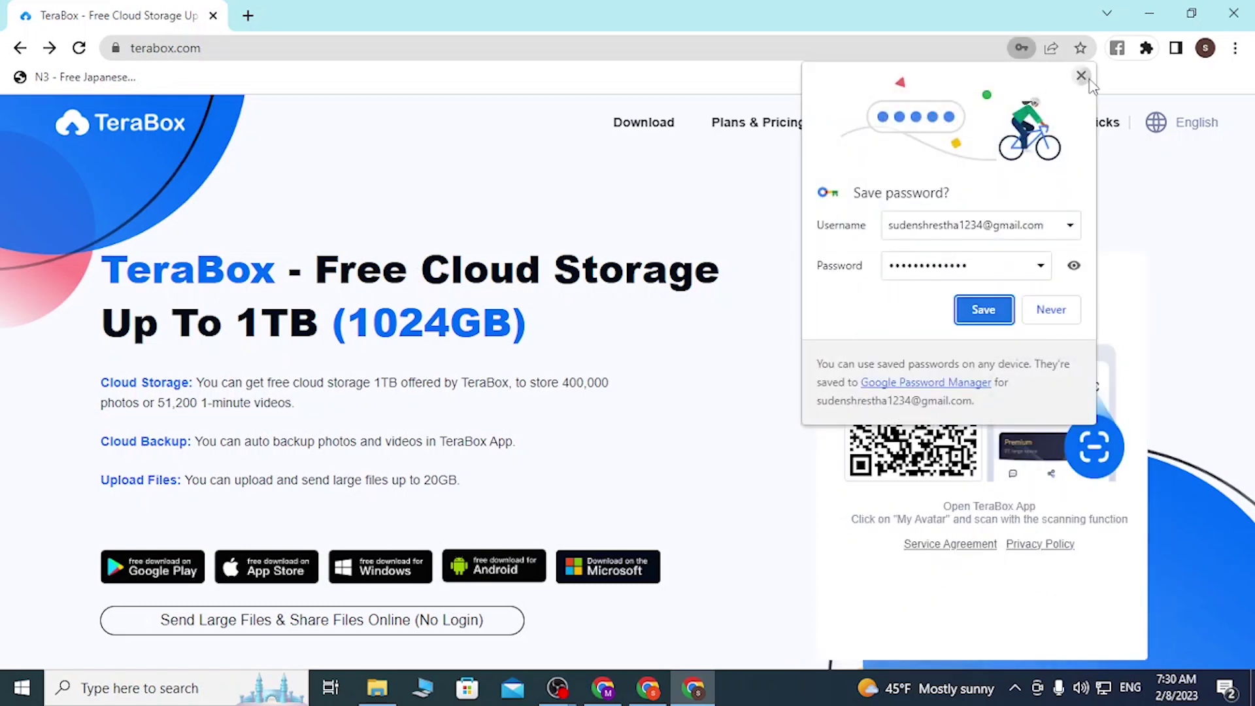
left_click(1081, 76)
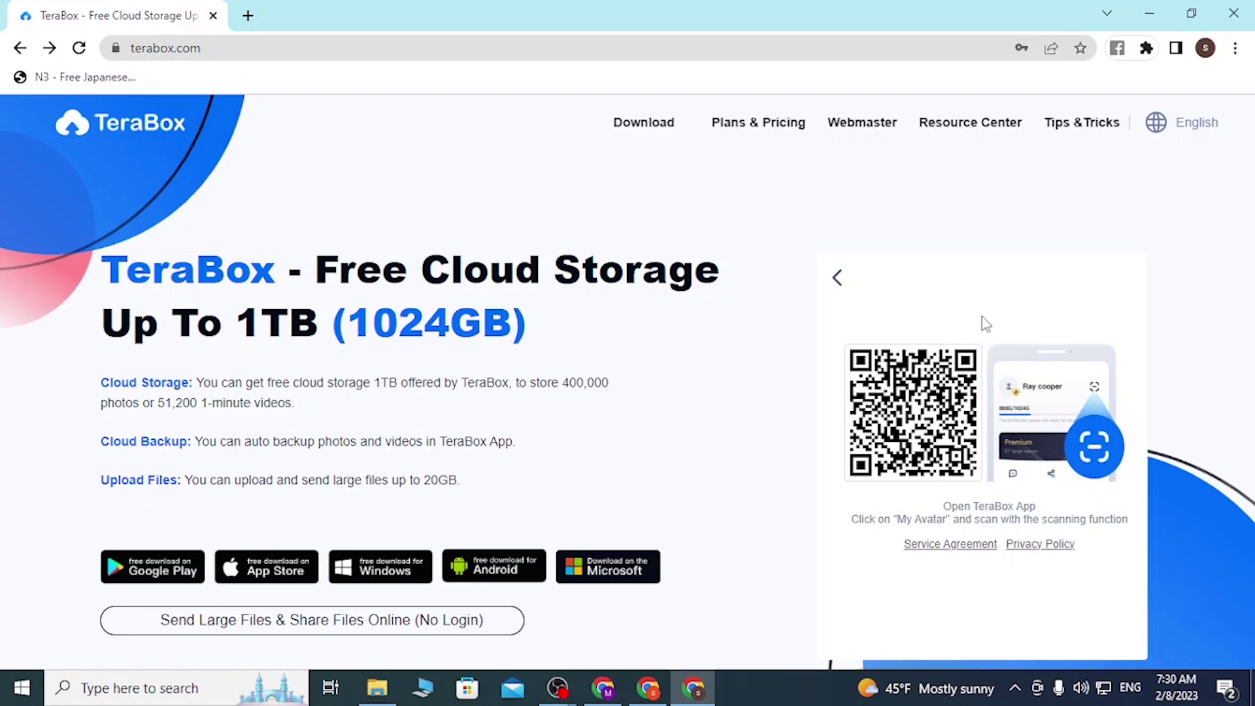
Go back from the QR code view to the empty Email sign-in form under Phone or Email
left_click(838, 278)
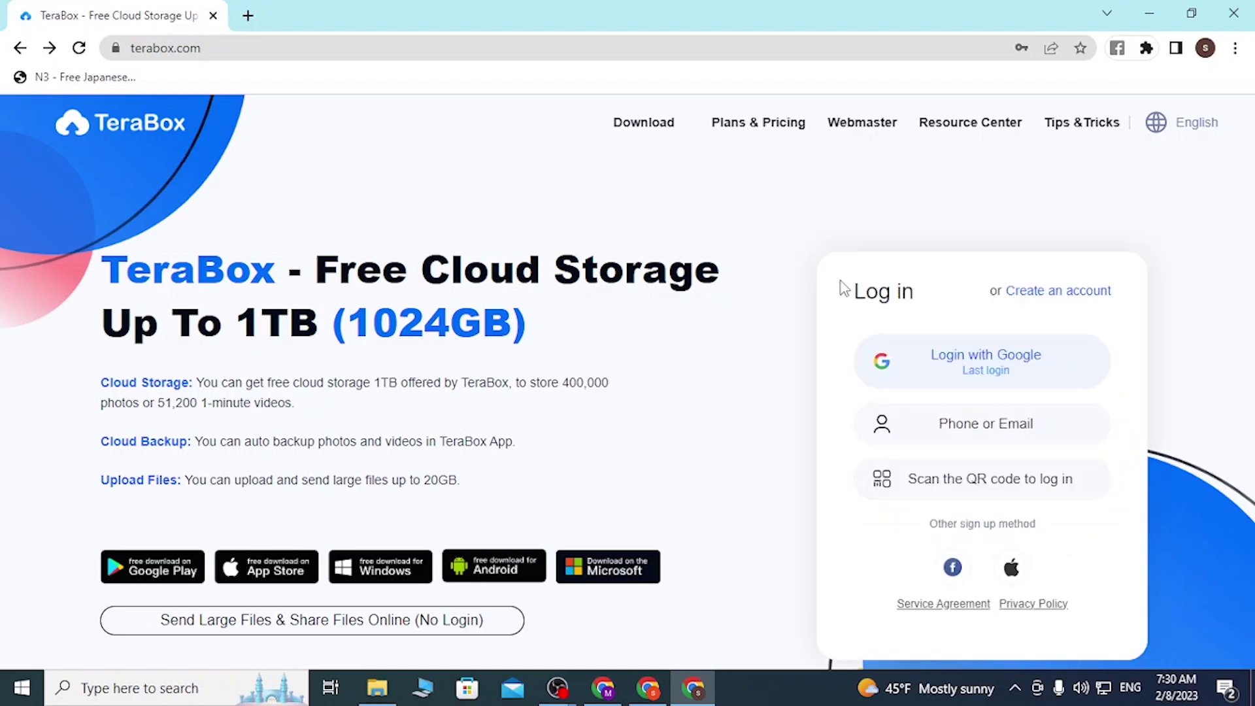
left_click(985, 428)
left_click(1021, 306)
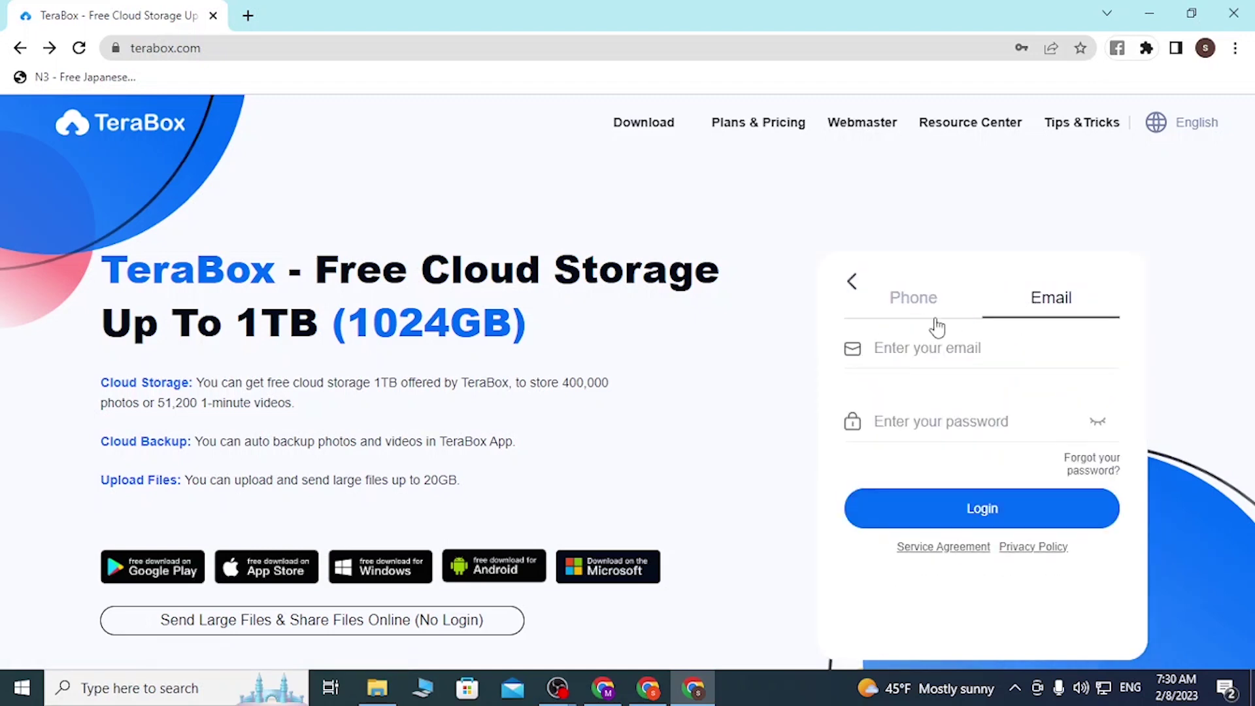